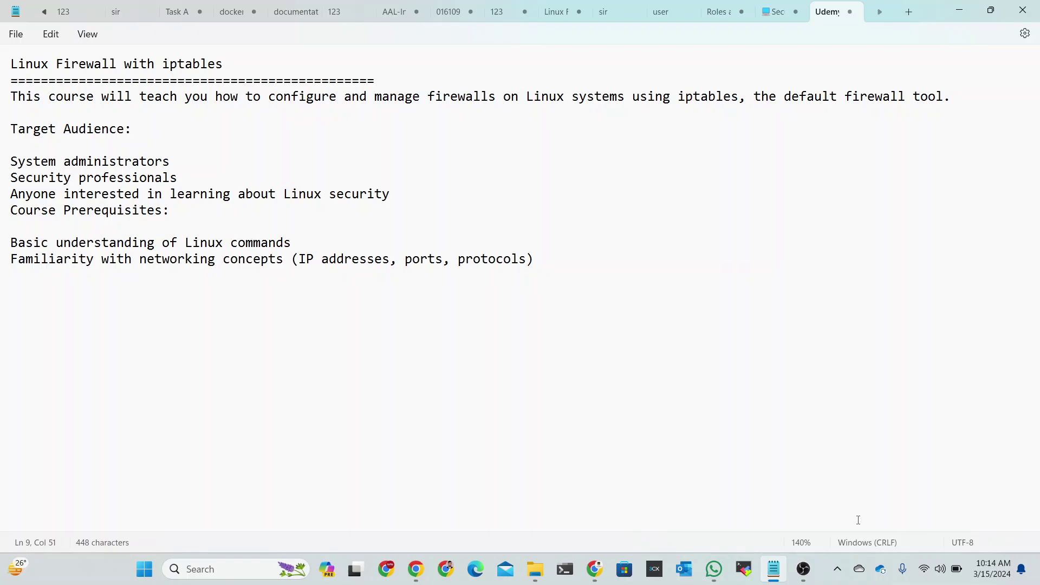
- Insert two blank lines above the 'Course Prerequisites:' heading
left_click(12, 210)
key("Return")
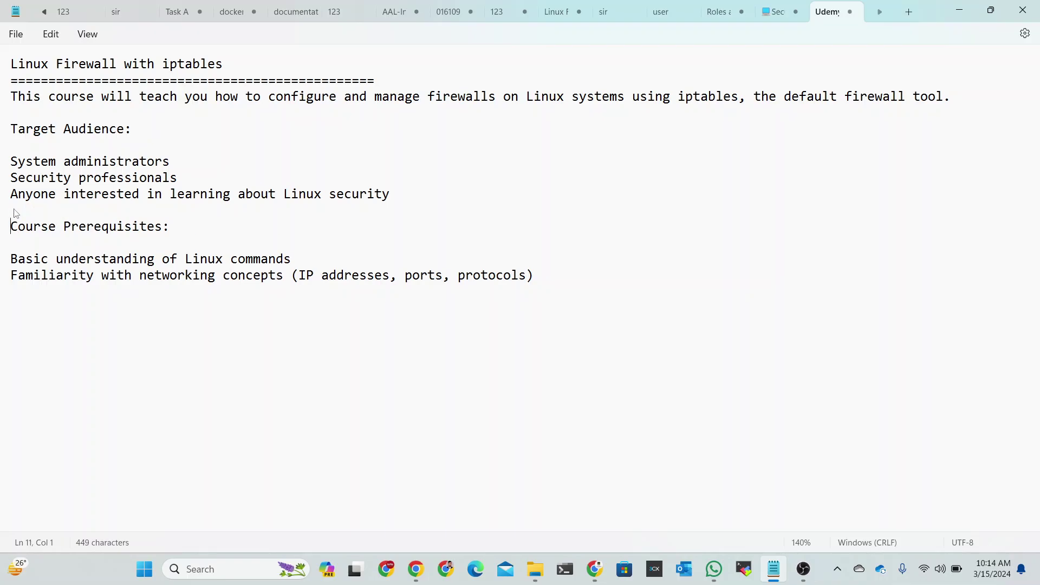
key("Return")
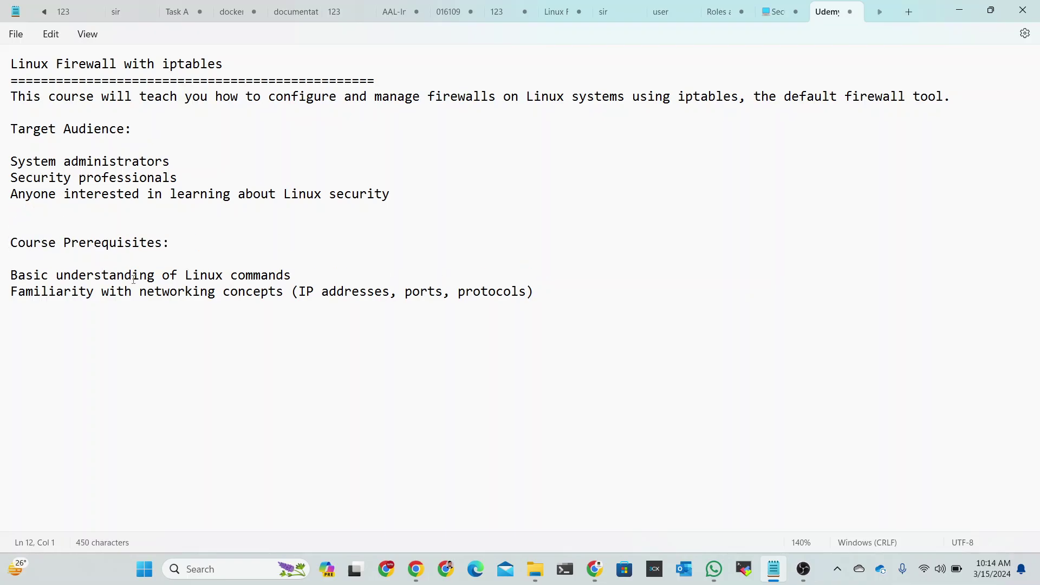
left_click_drag(293, 275, 10, 280)
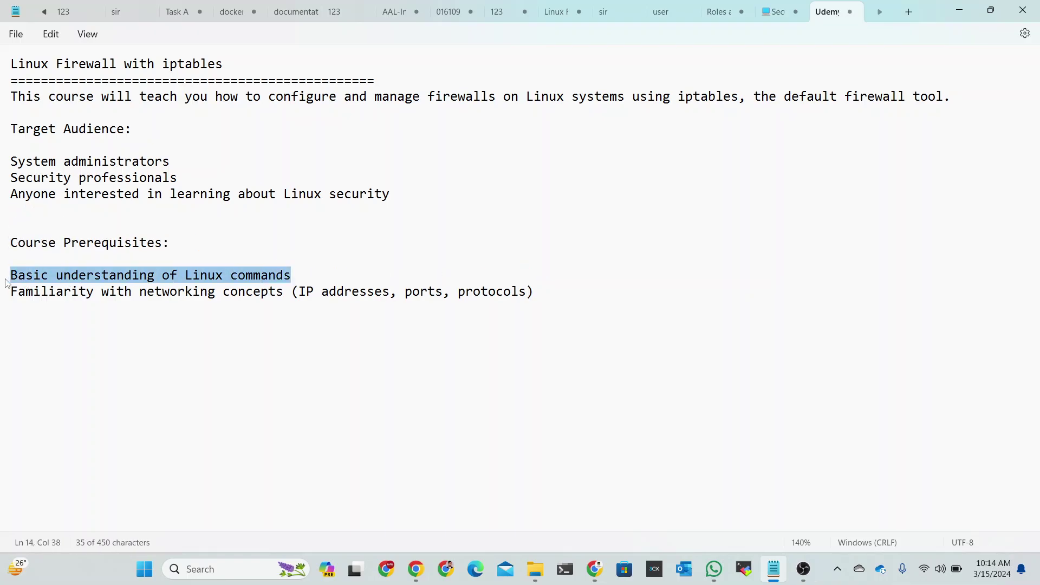
left_click(326, 280)
left_click_drag(293, 275, 3, 278)
left_click(298, 275)
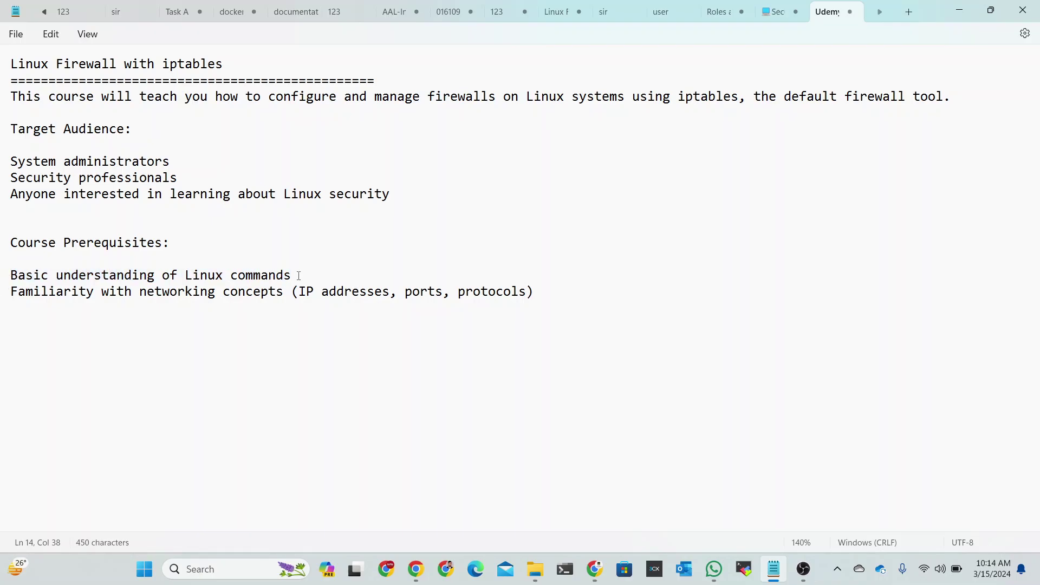